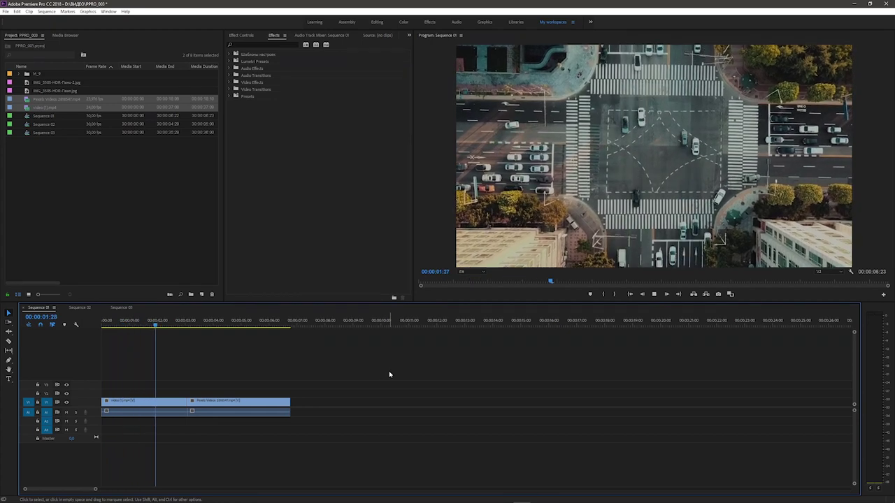
- Preview Sequence 01, then expand Video Transitions with its 3D Motion, Dissolve, Immersive Video and Iris folders
key(space)
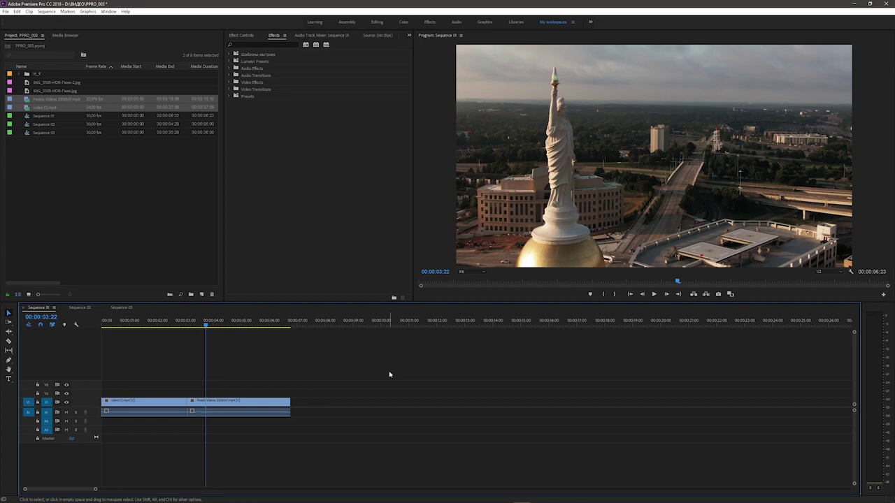
mouse_move(180, 323)
mouse_down()
mouse_move(182, 336)
mouse_move(198, 337)
mouse_move(178, 337)
mouse_move(197, 337)
mouse_up()
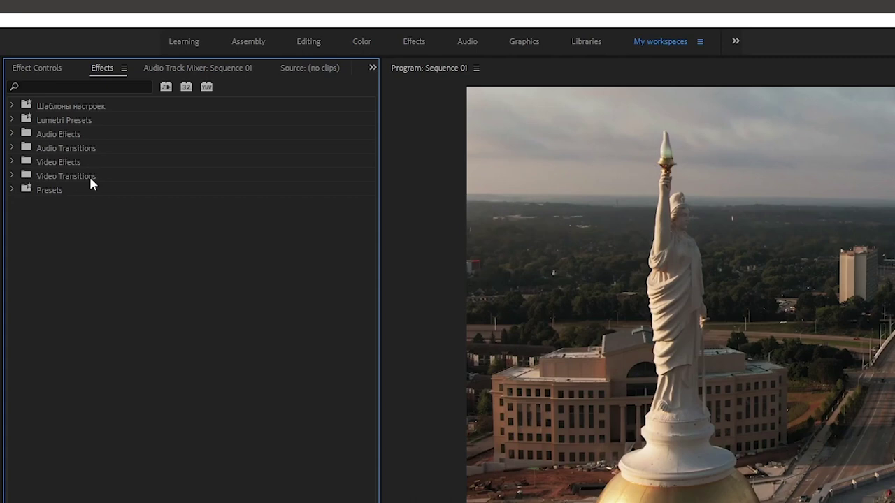
click(12, 175)
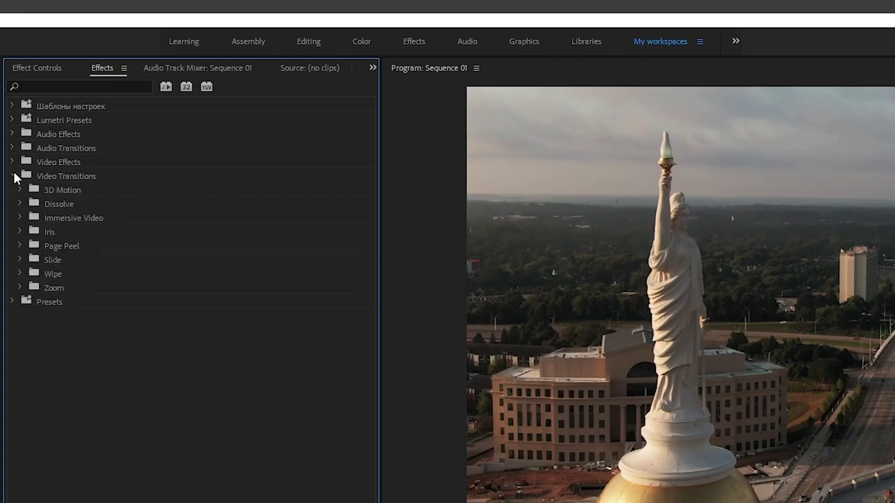
click(20, 190)
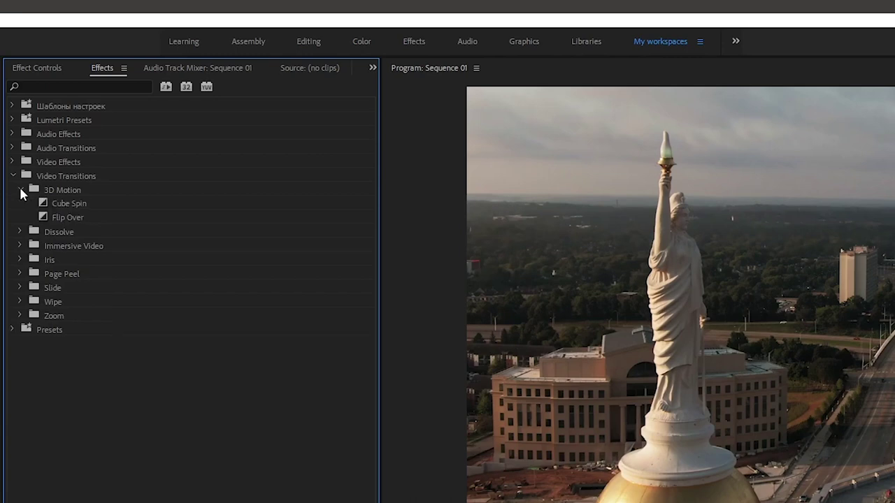
click(18, 231)
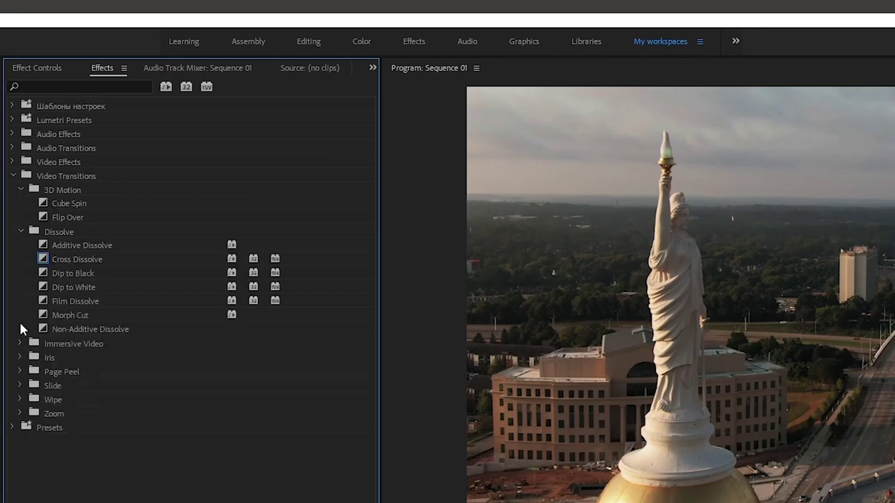
click(19, 343)
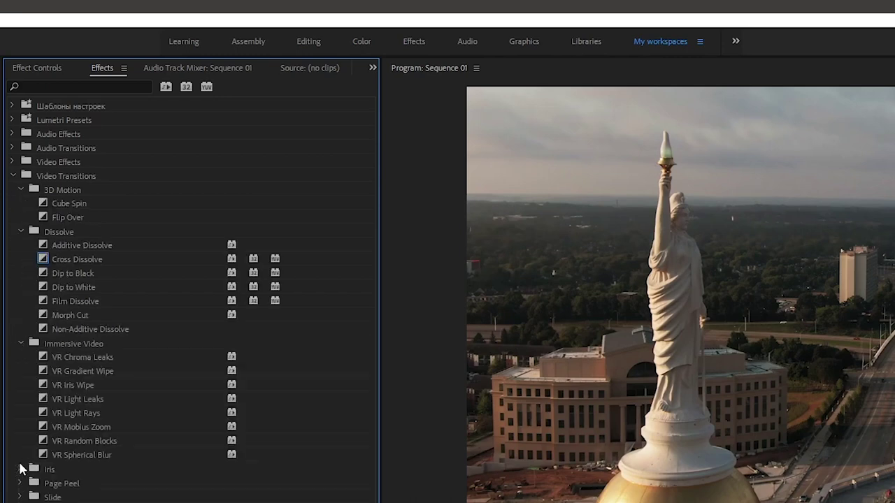
click(20, 469)
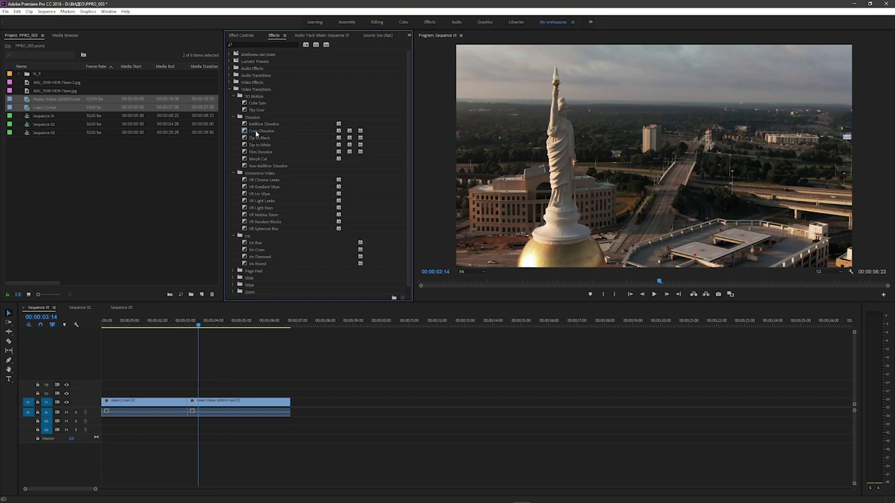
- Place a Cross Dissolve on the cut between Sequence 01's two clips
drag(199, 326, 183, 327)
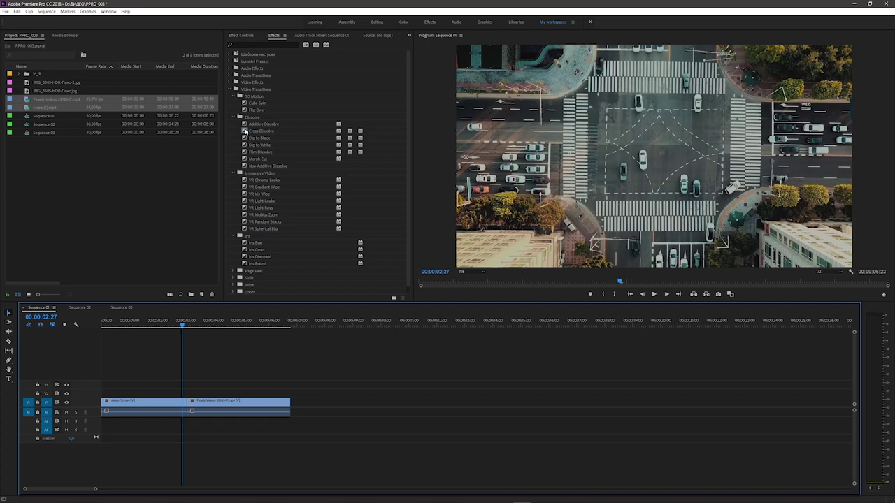
click(244, 132)
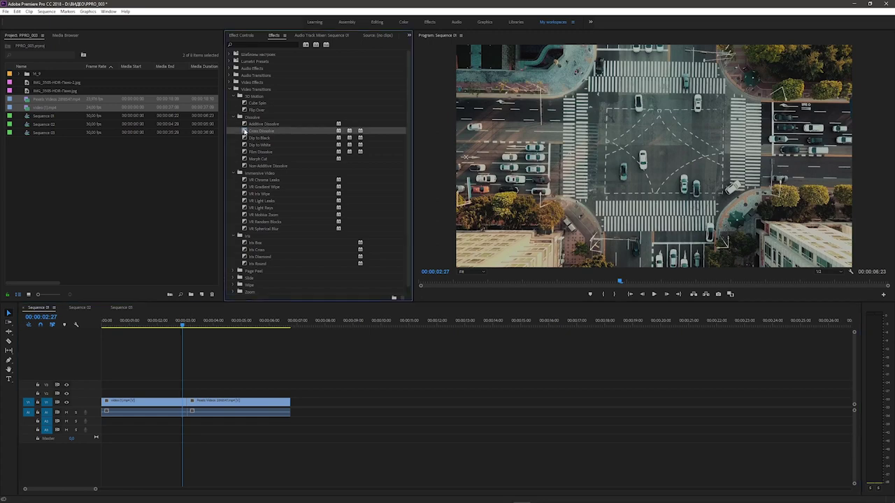
drag(244, 132, 190, 403)
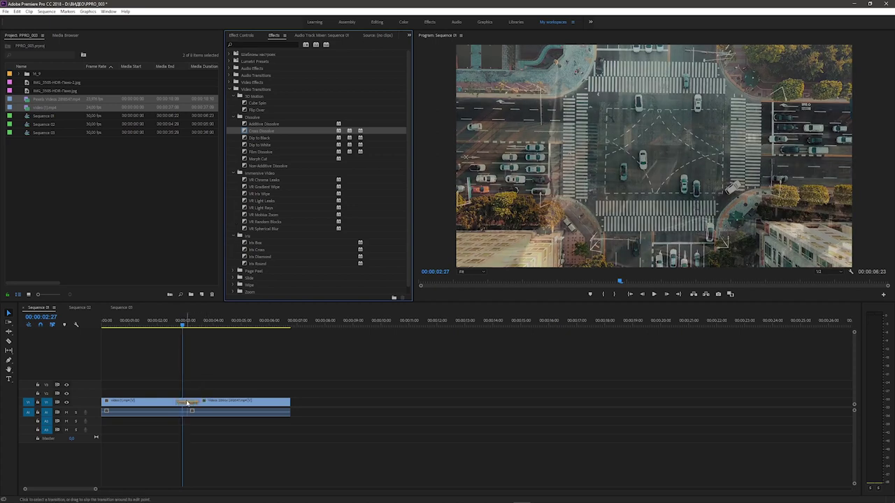
- Play back the new Cross Dissolve transition from just before it
click(162, 323)
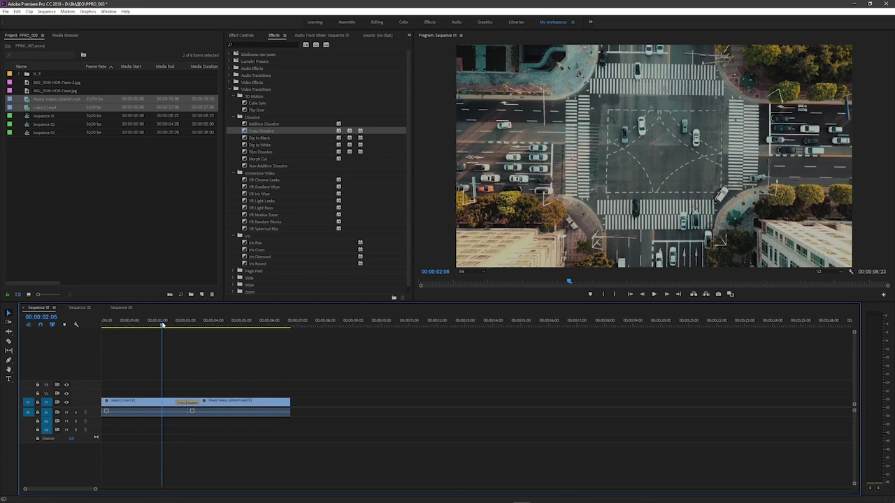
key(space)
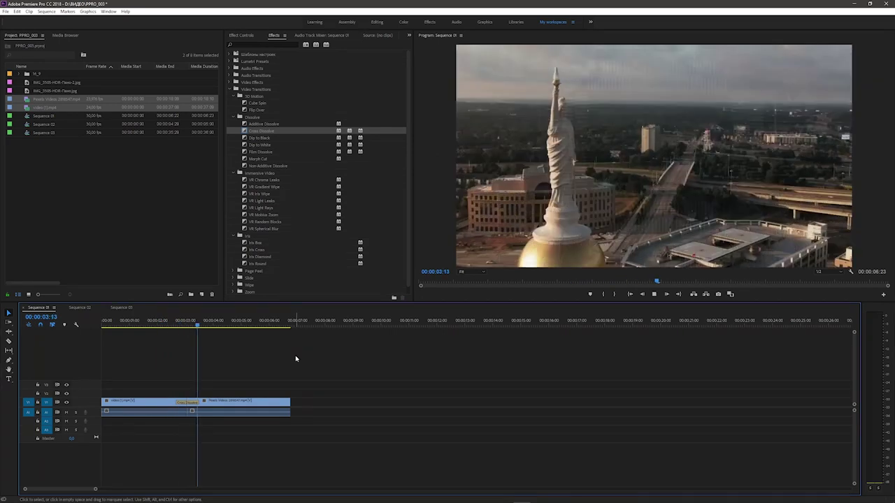
key(space)
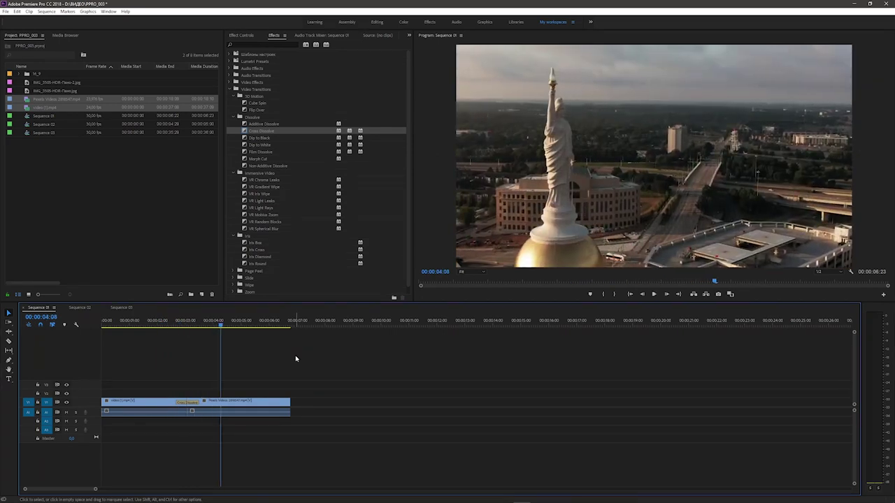
- Enlarge the video track and lengthen the Cross Dissolve to a 00:00:02:17 duration
double_click(80, 403)
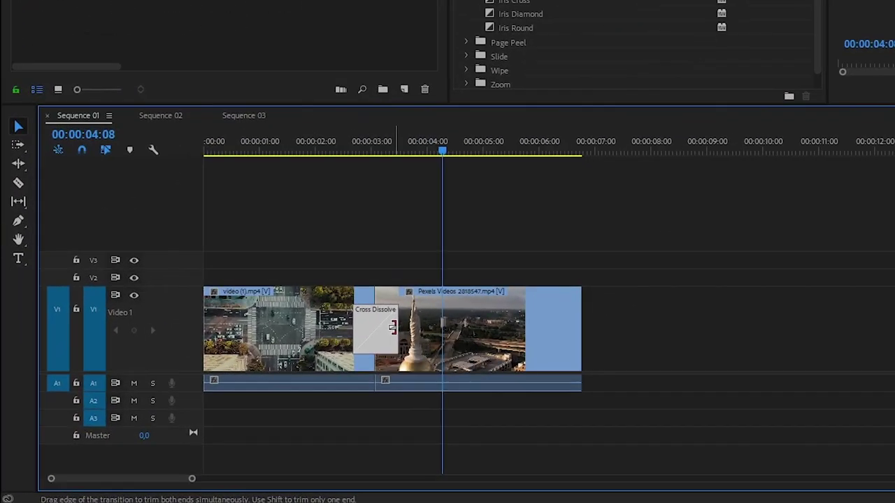
drag(392, 329, 409, 329)
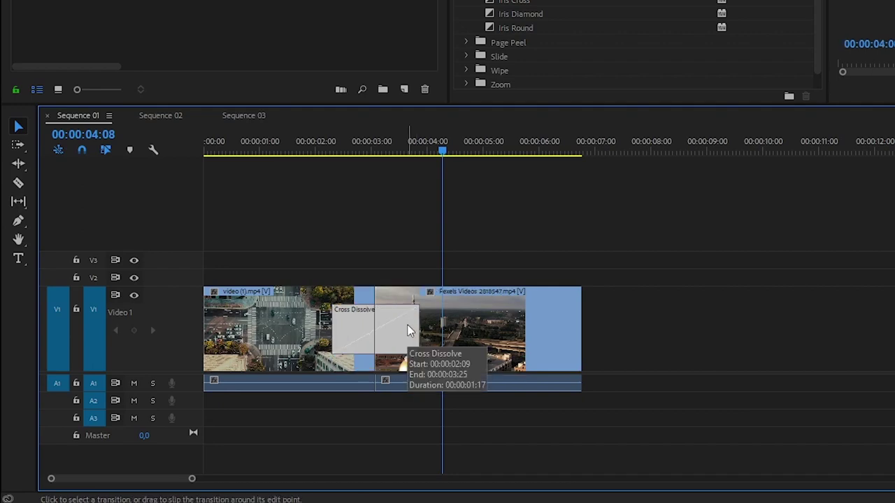
right_click(407, 325)
click(433, 333)
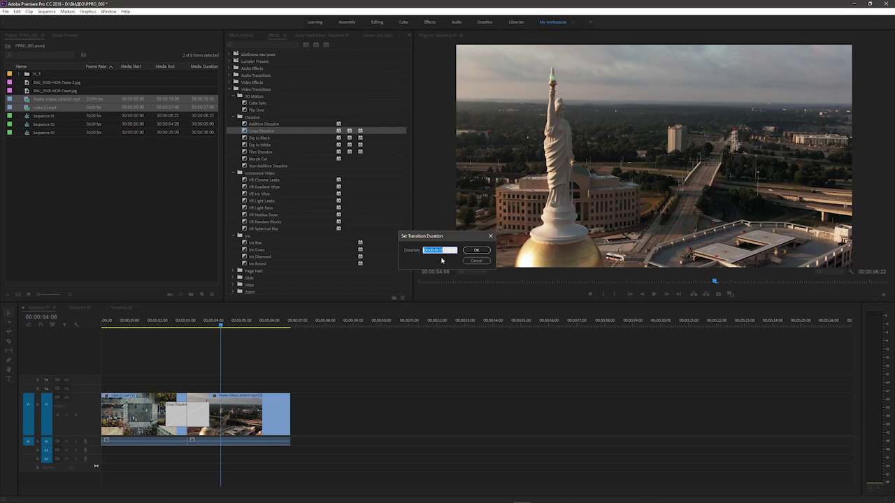
text(17)
click(480, 251)
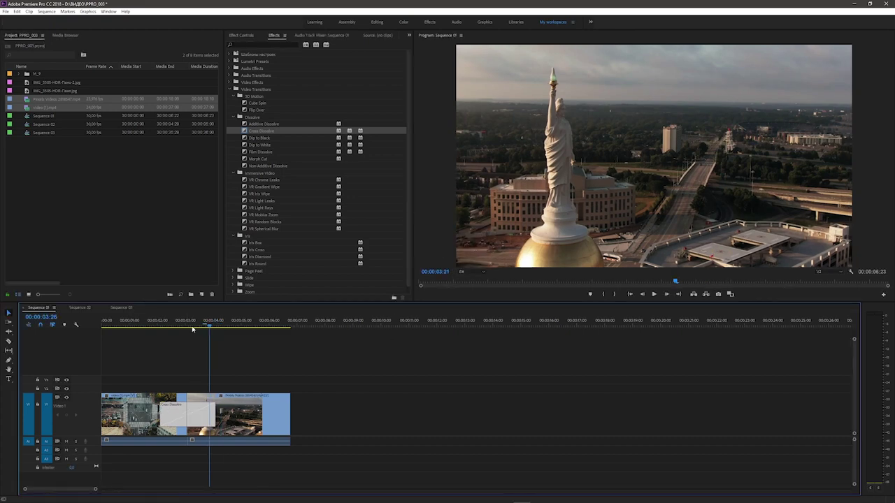
- Play back the longer Cross Dissolve from just before it
drag(220, 323, 140, 323)
key(space)
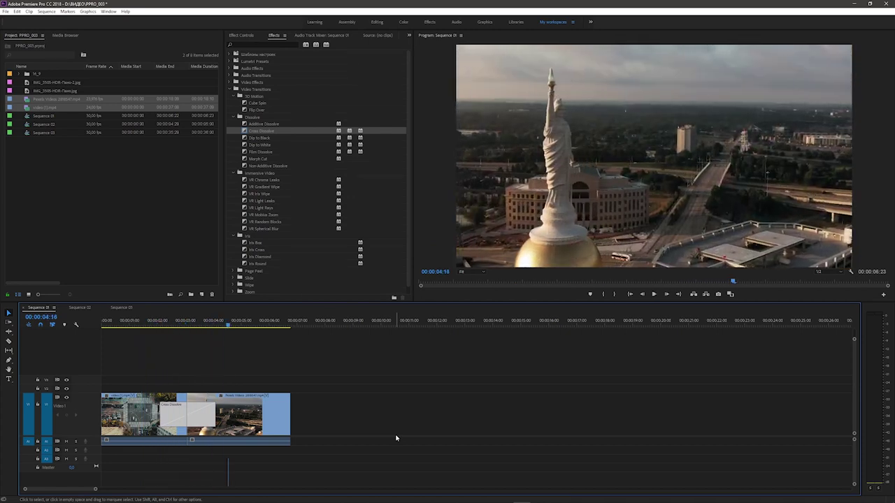
key(space)
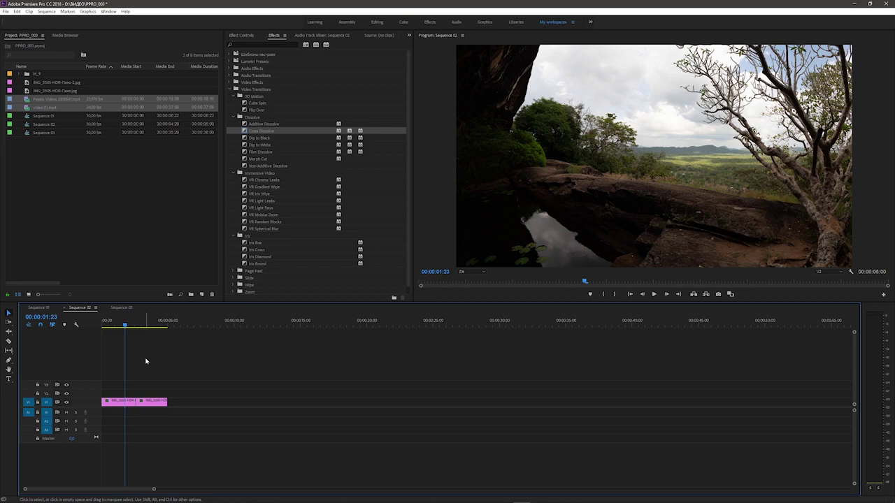
- Preview the cut in Sequence 02, then drop a Wipe transition from the Wipe group onto it
key(space)
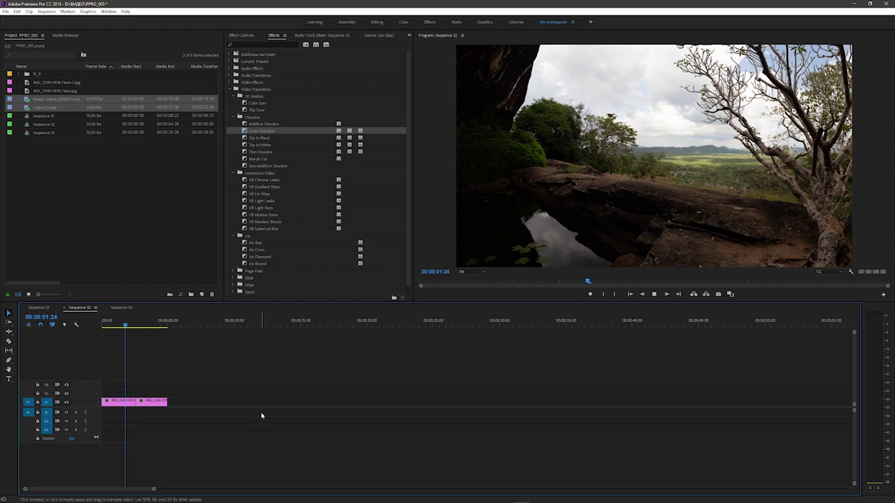
key(space)
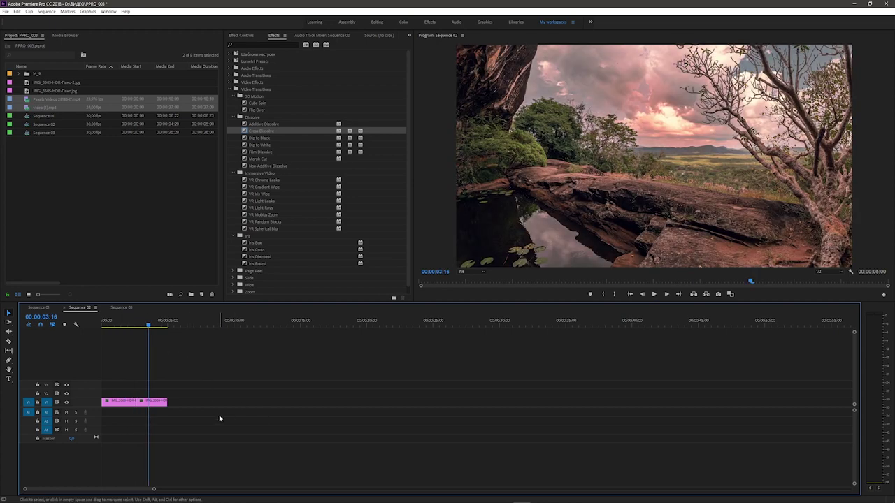
click(232, 235)
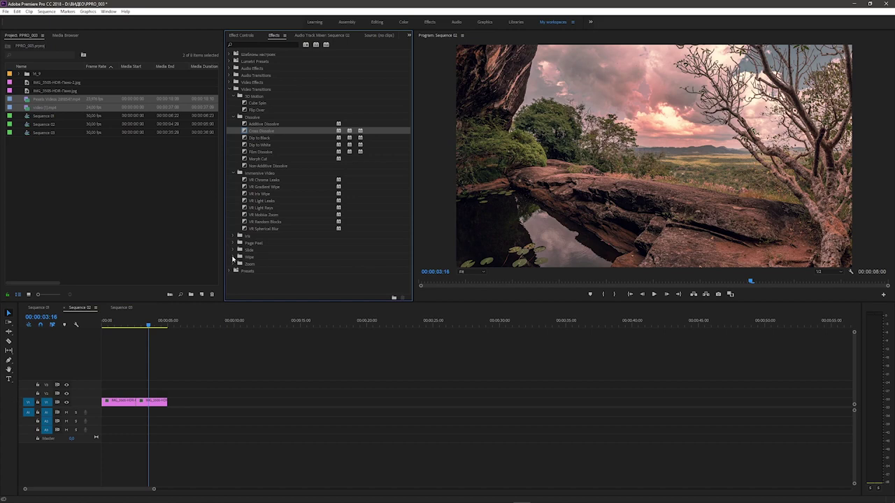
click(233, 257)
scroll(384, 258, down, 4)
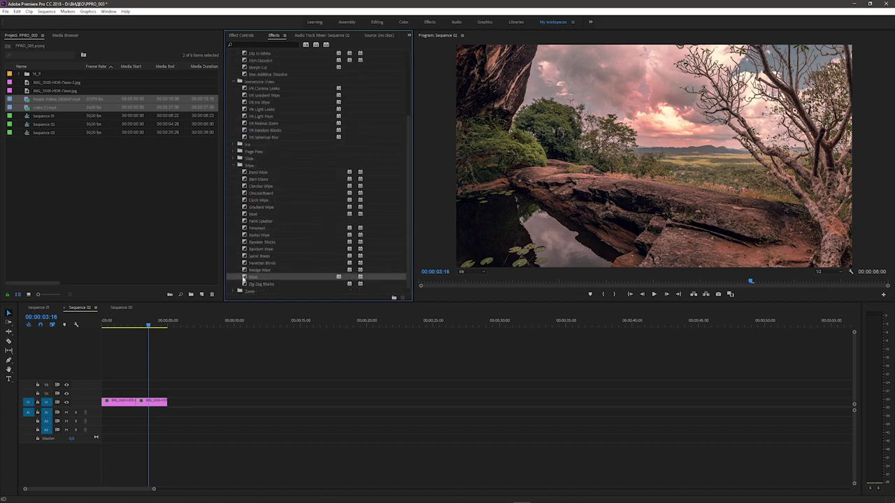
drag(244, 278, 140, 404)
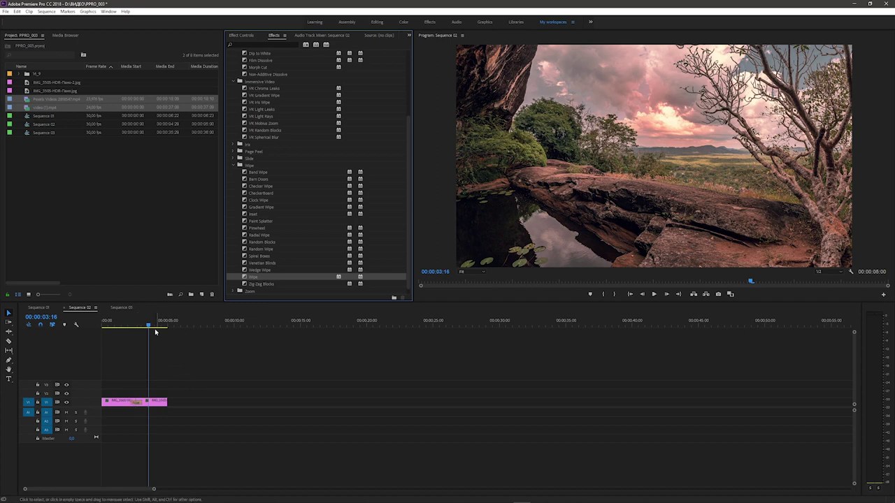
- Zoom into the timeline, enlarge V1, and extend the Wipe on both sides of the cut
click(133, 326)
key(equal)
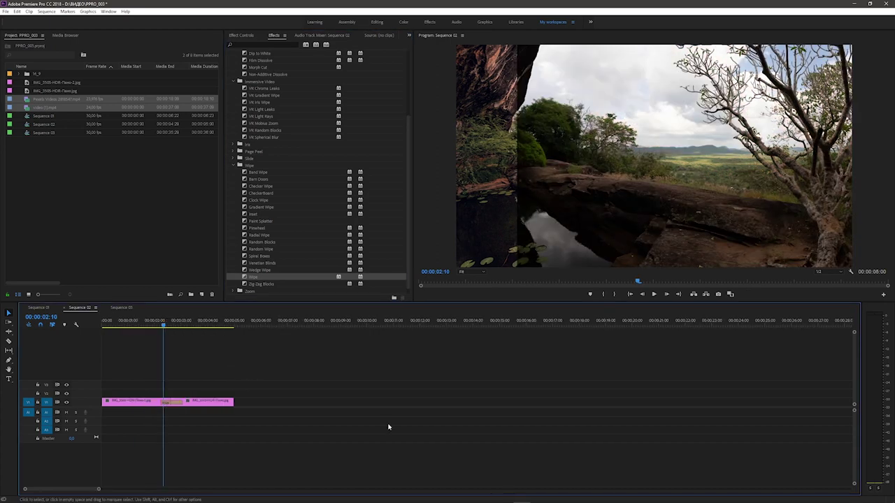
key(equal)
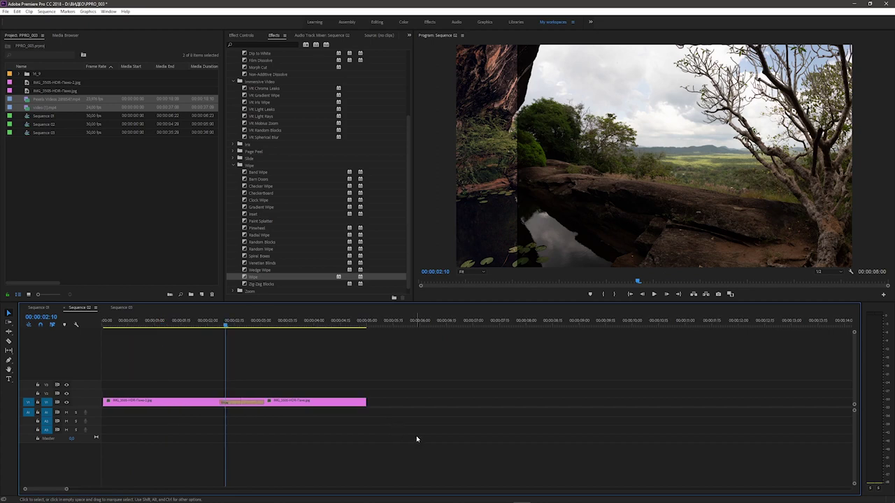
key(equal)
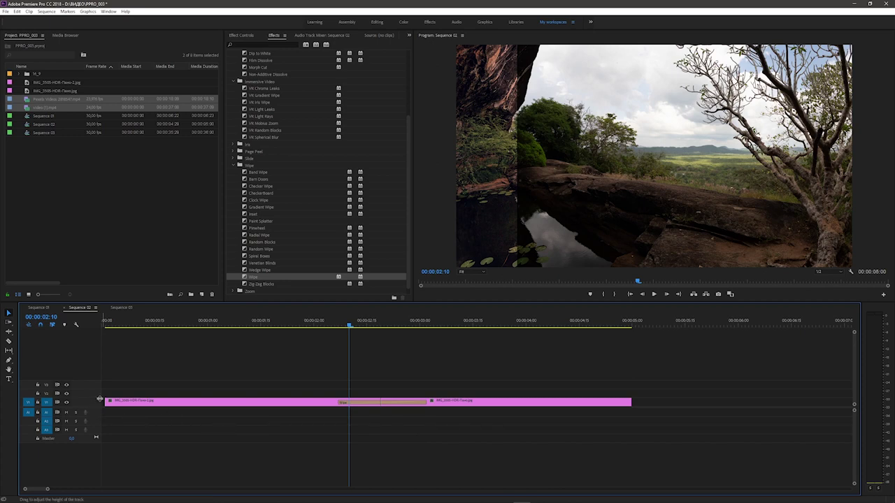
drag(100, 400, 99, 381)
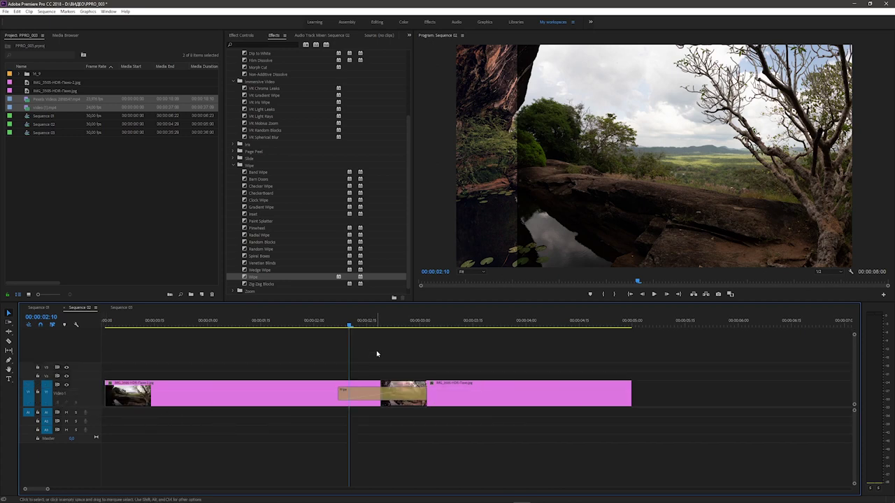
mouse_move(332, 324)
mouse_down()
mouse_move(454, 325)
mouse_move(338, 398)
mouse_move(308, 390)
mouse_up()
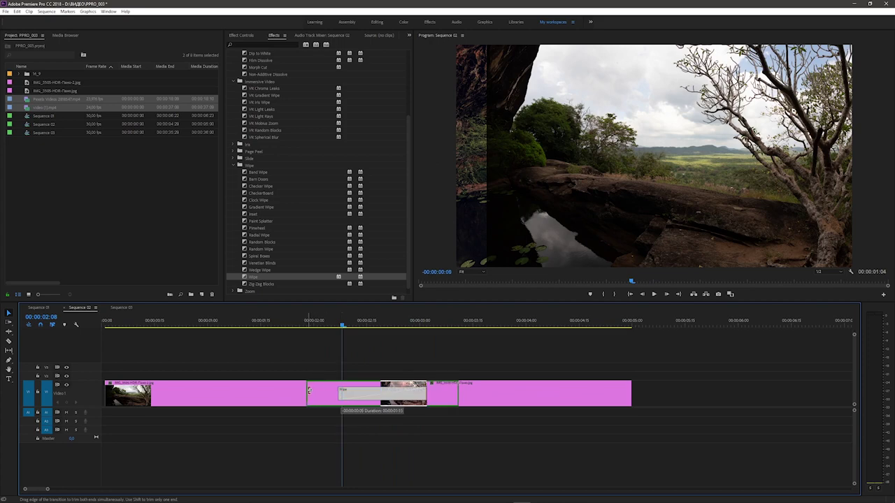
- Play back the lengthened Wipe from just before it
click(297, 322)
key(space)
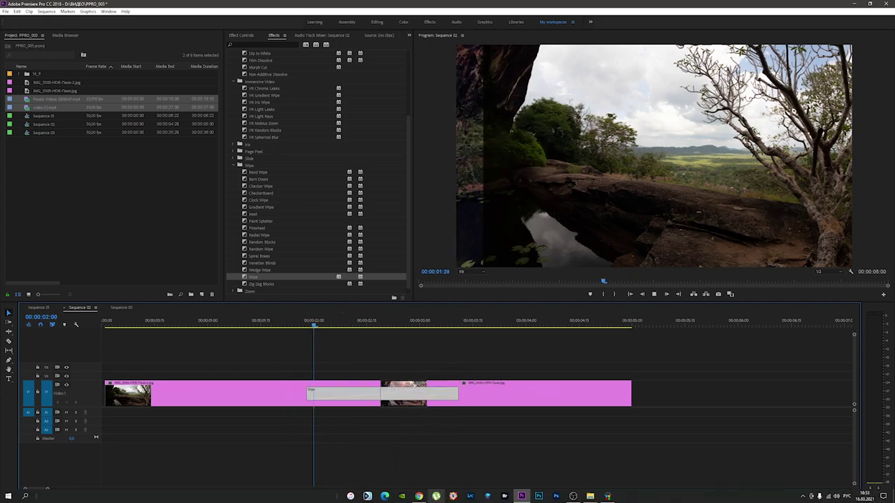
key(space)
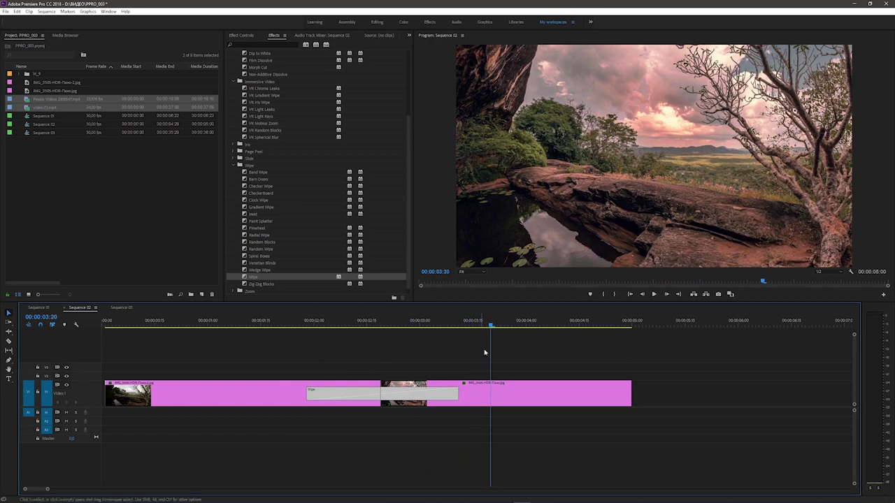
- Park the playhead inside the wipe, save the project, and show the Wipe's Effect Controls settings
mouse_move(491, 327)
mouse_down()
mouse_move(309, 329)
mouse_move(319, 325)
mouse_up()
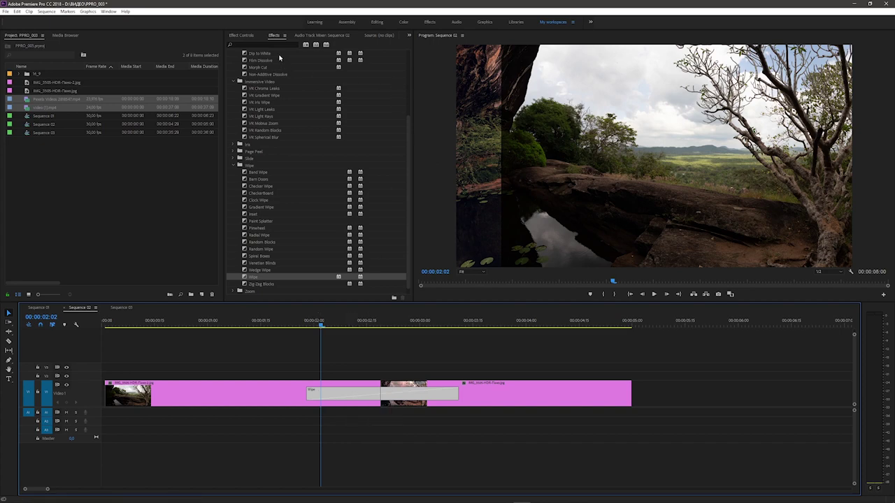
key(ctrl+s)
click(242, 35)
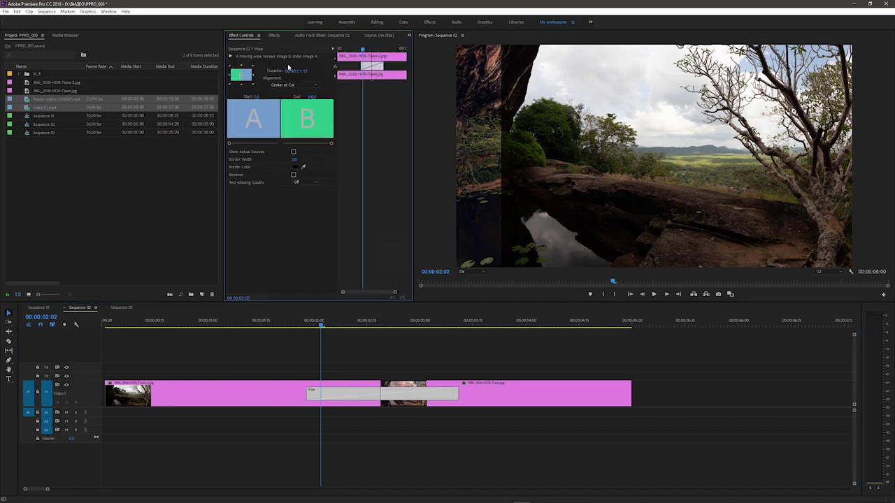
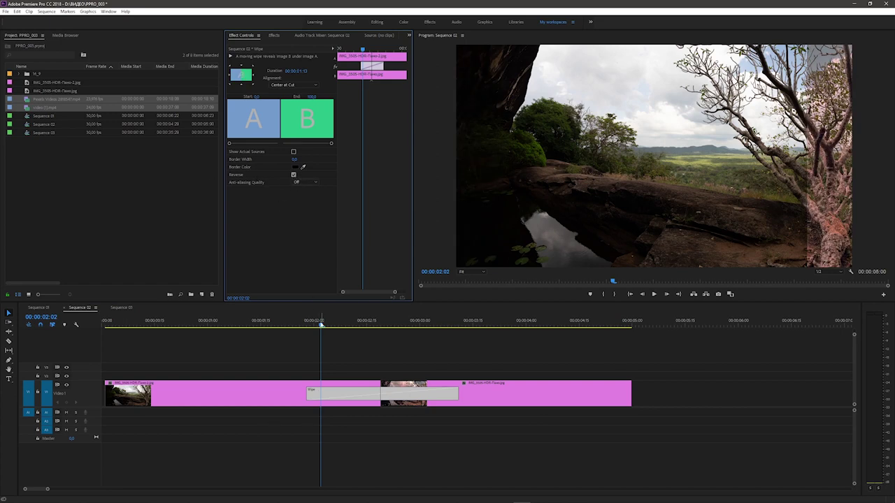
- Play the reversed Wipe transition from just before the cut to preview it
drag(321, 324, 280, 325)
key(space)
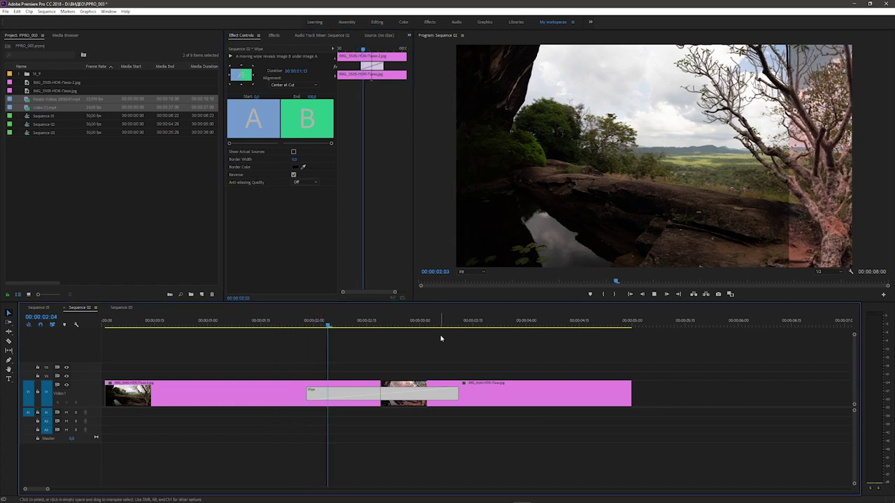
click(489, 325)
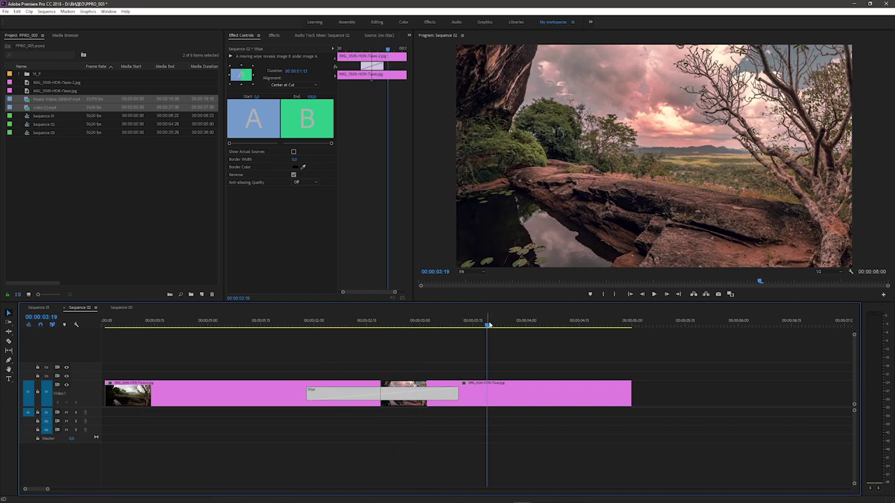
click(281, 324)
- Uncheck Reverse on the Wipe and replay it from just before the cut
click(295, 222)
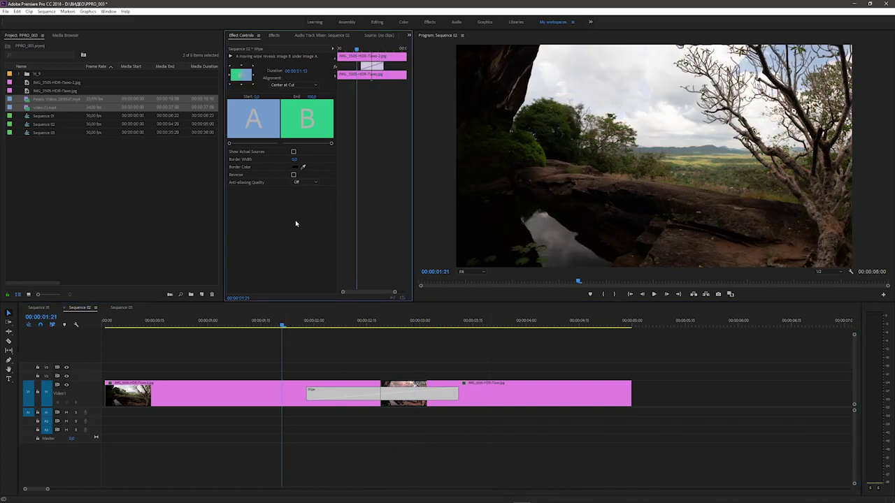
click(282, 326)
key(space)
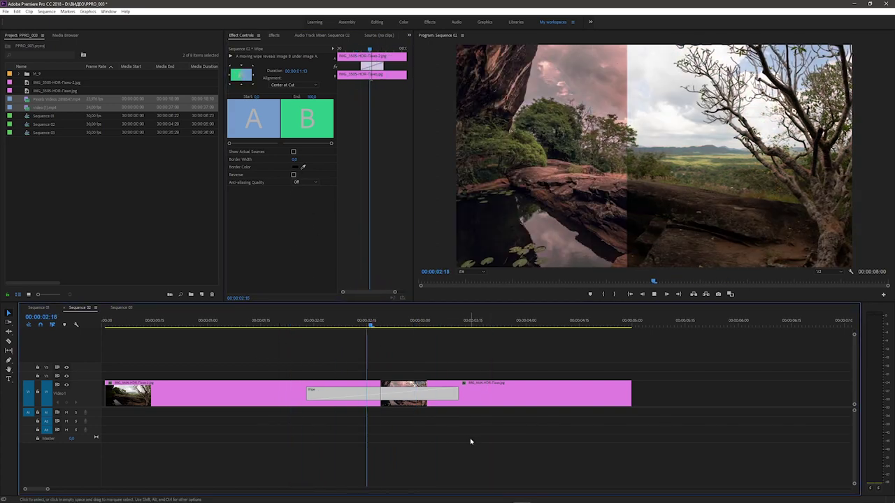
key(space)
click(293, 325)
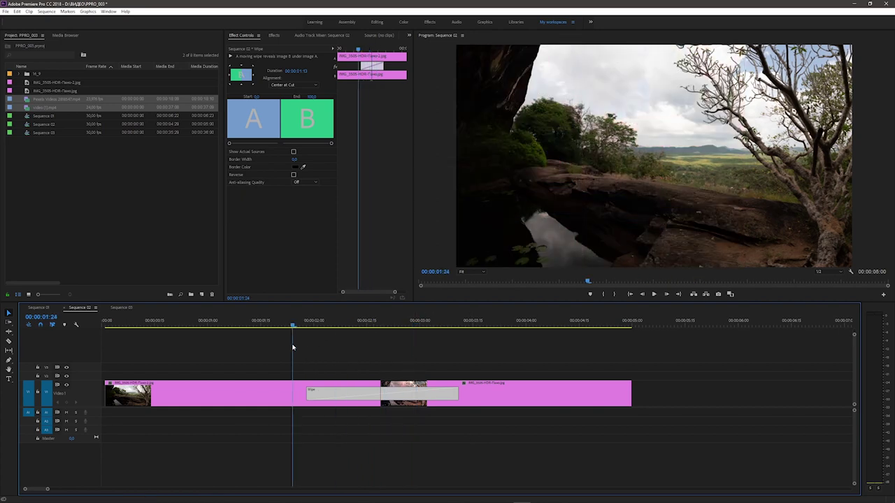
key(Right)
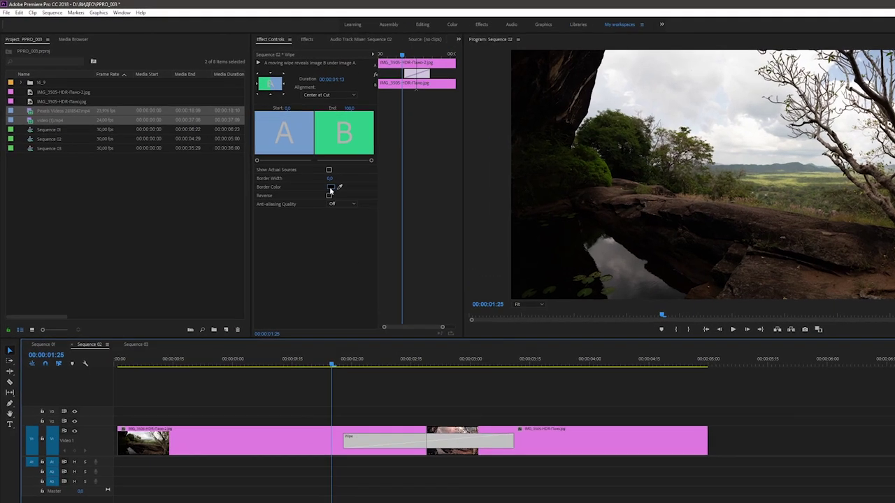
- Set the Wipe's Border Color to white
click(294, 167)
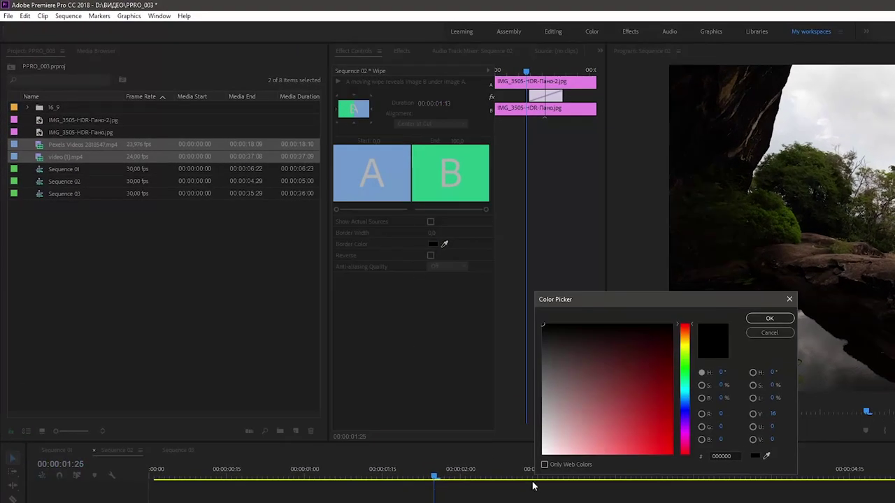
click(543, 454)
click(765, 319)
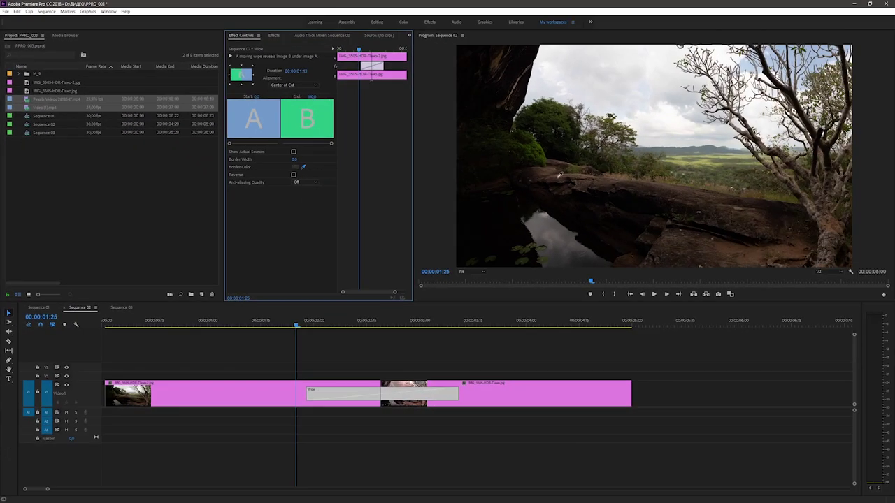
click(294, 167)
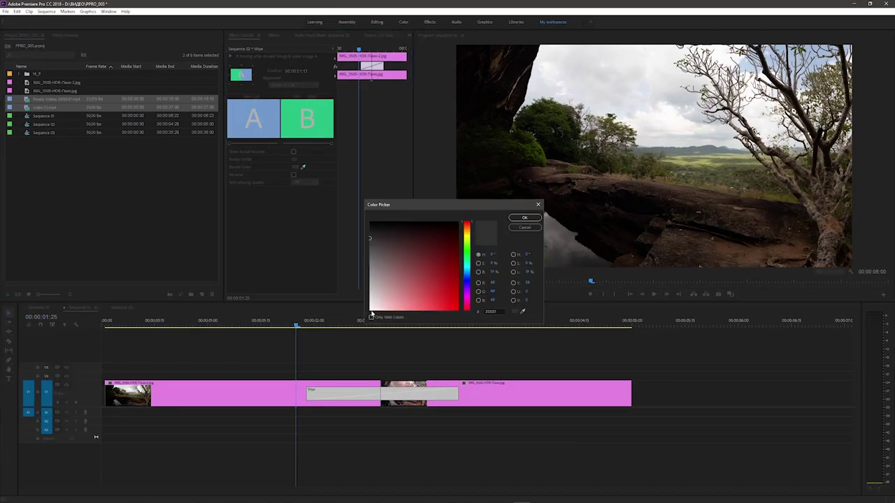
click(369, 312)
key(Return)
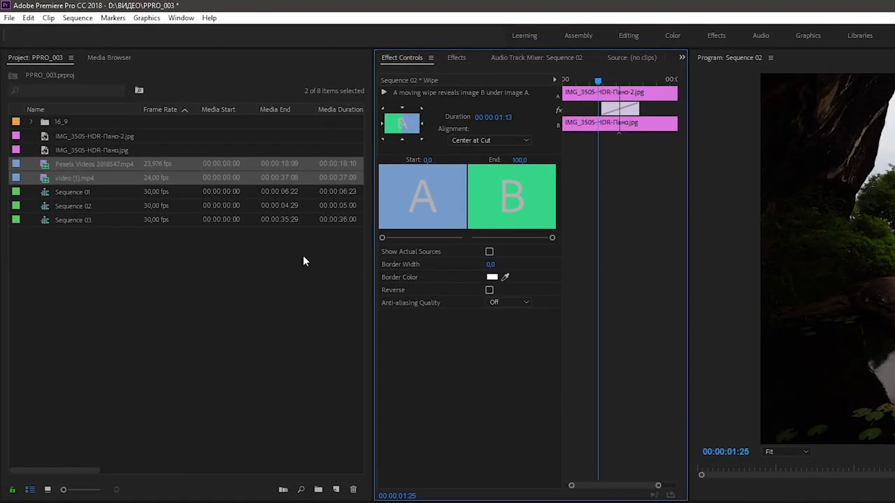
- Set the Wipe's Border Width to 10
click(491, 264)
text(10)
key(Up)
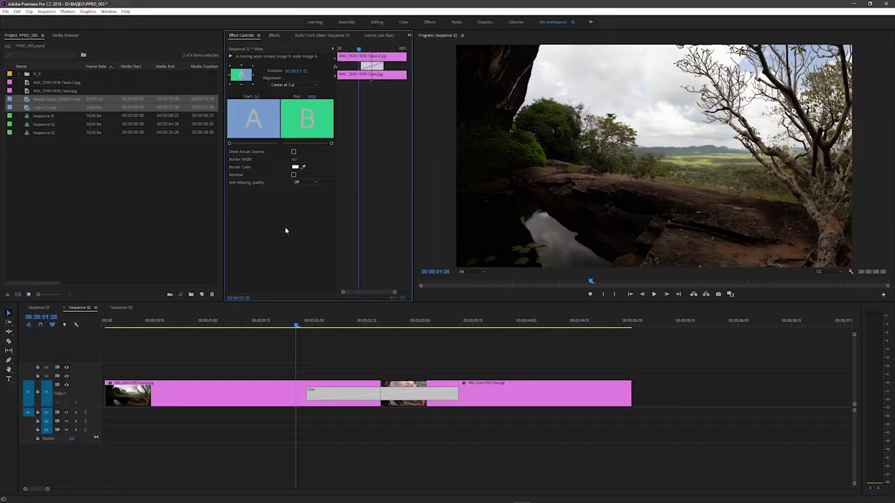
- Play the white-bordered wipe and scrub back into the middle of it
key(space)
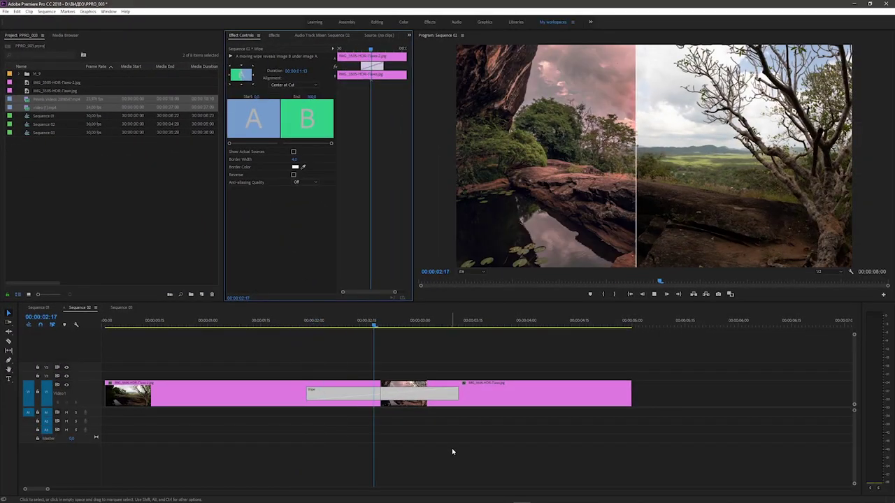
key(space)
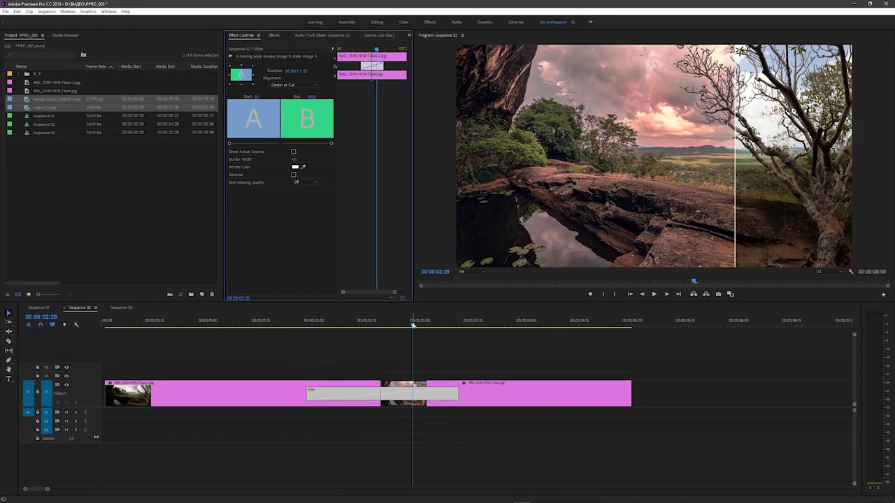
mouse_move(413, 325)
mouse_down()
mouse_move(330, 334)
mouse_move(360, 334)
mouse_up()
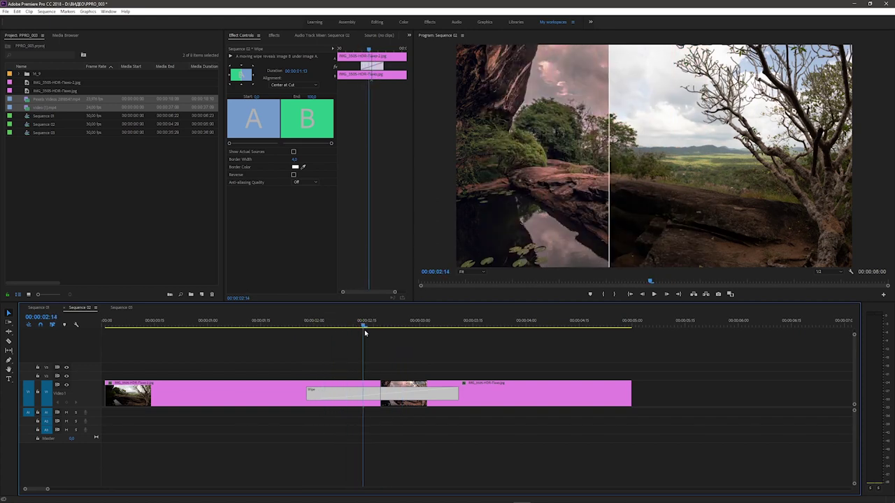
- Change Border Width to 5 and replay the transition from before the cut
click(294, 160)
text(5)
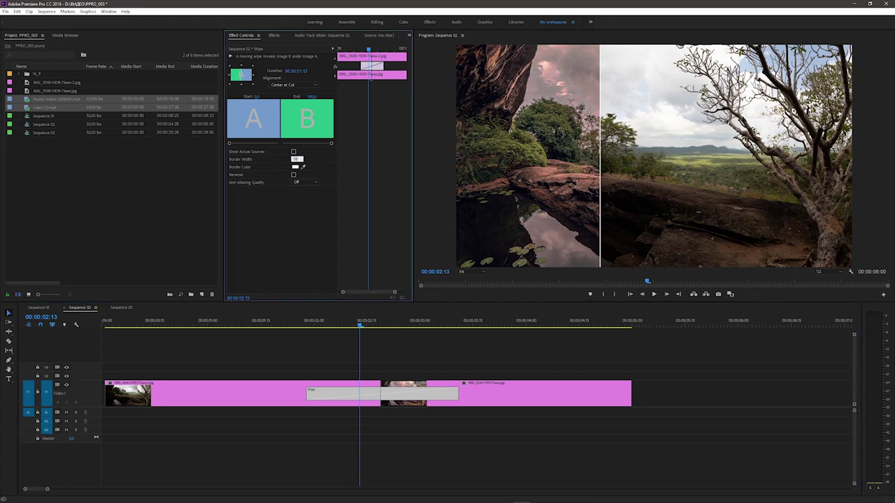
key(Return)
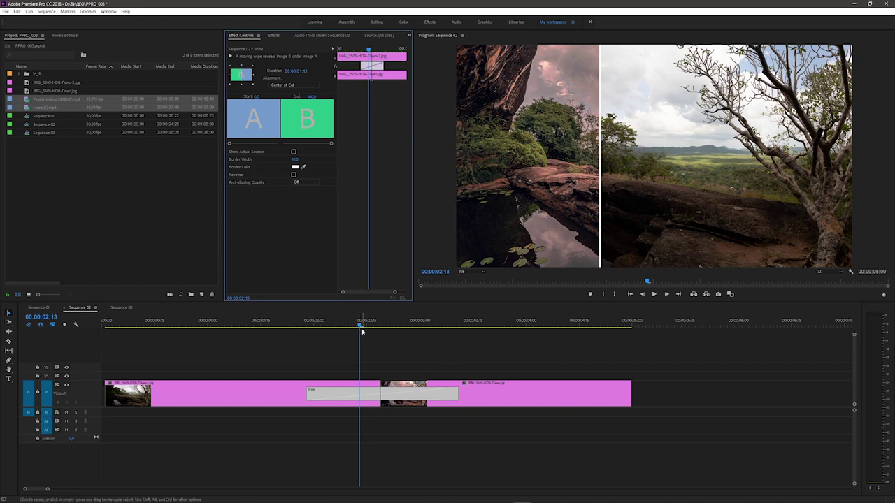
click(241, 322)
key(space)
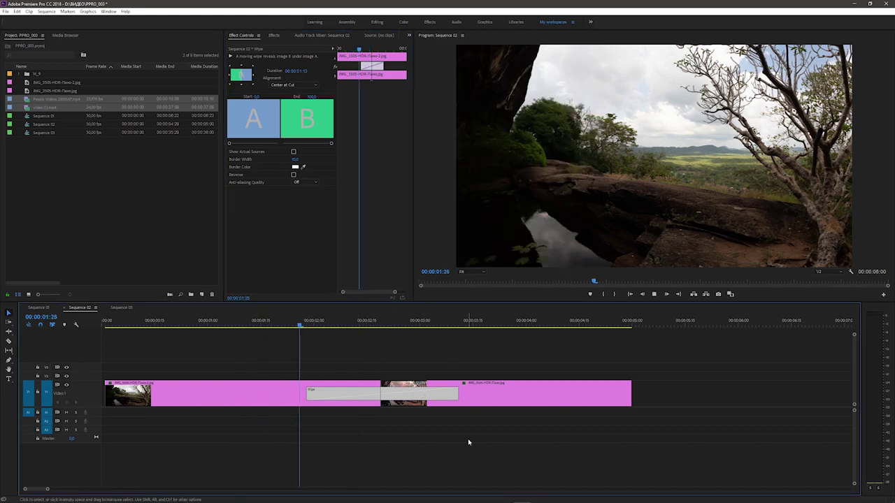
key(space)
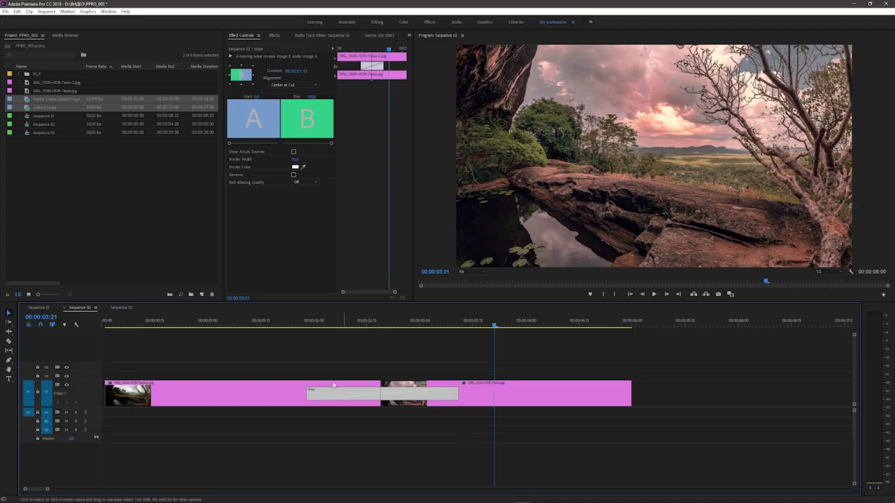
- Open Sequence 03 and scrub back to the start of the slideshow
click(120, 308)
click(120, 308)
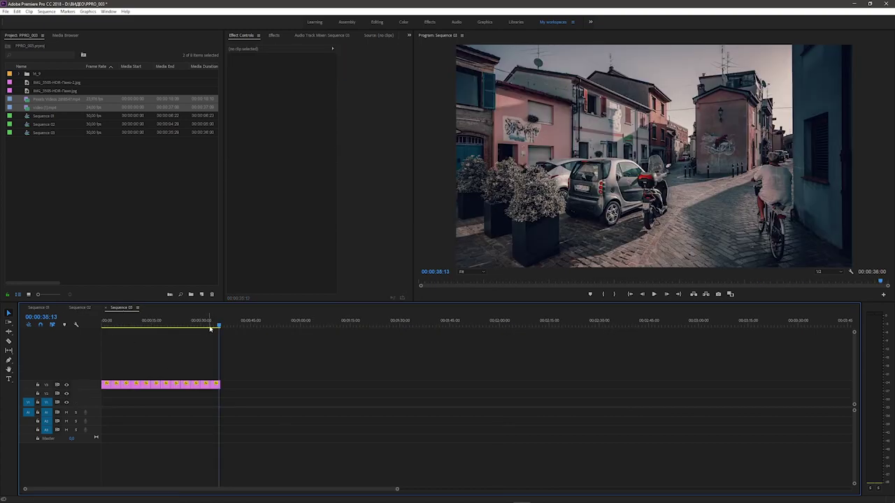
mouse_move(217, 325)
mouse_down()
mouse_move(81, 324)
mouse_move(162, 325)
mouse_up()
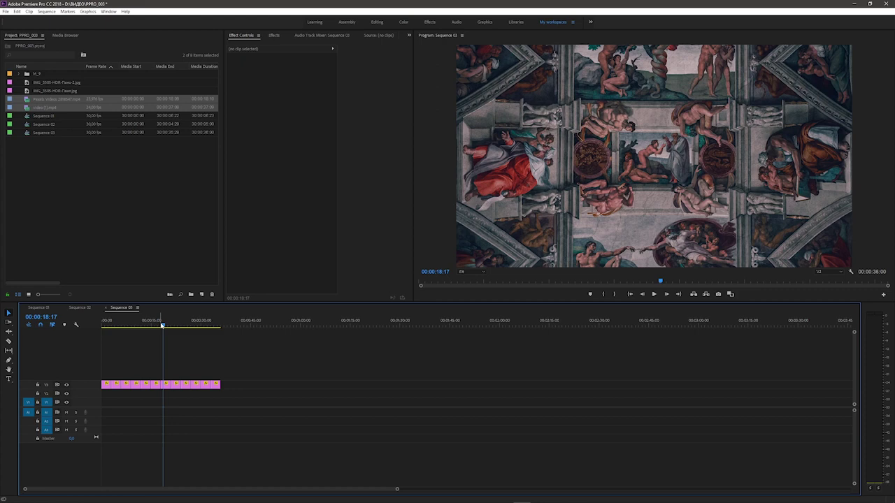
drag(162, 325, 107, 323)
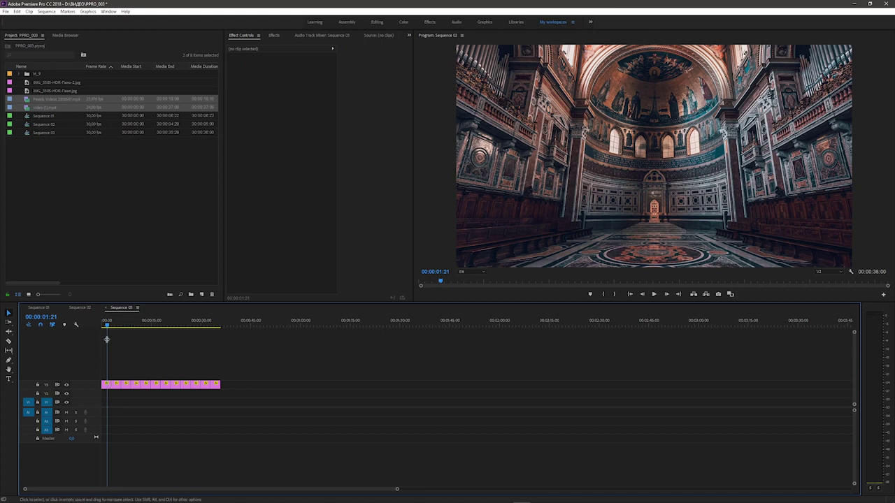
- Scrub to the sarcophagus photo, then bring up the Effects panel's transitions
drag(108, 325, 155, 327)
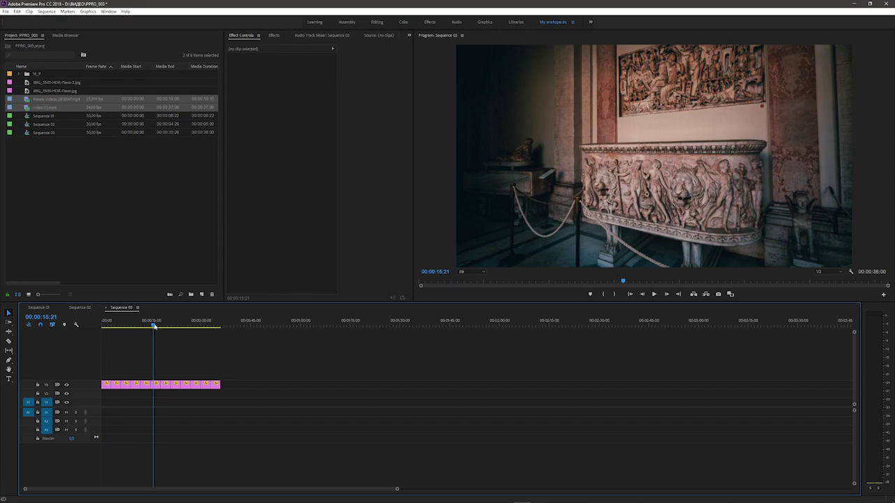
drag(154, 326, 148, 331)
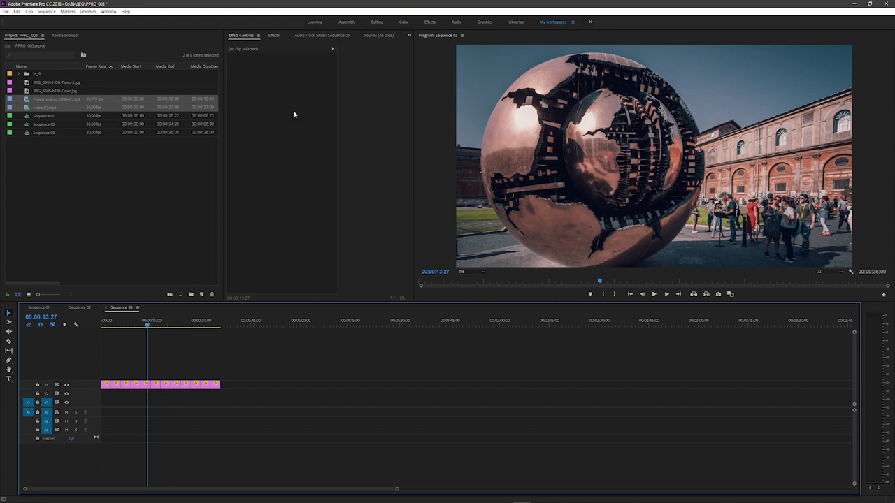
click(274, 35)
drag(409, 170, 408, 107)
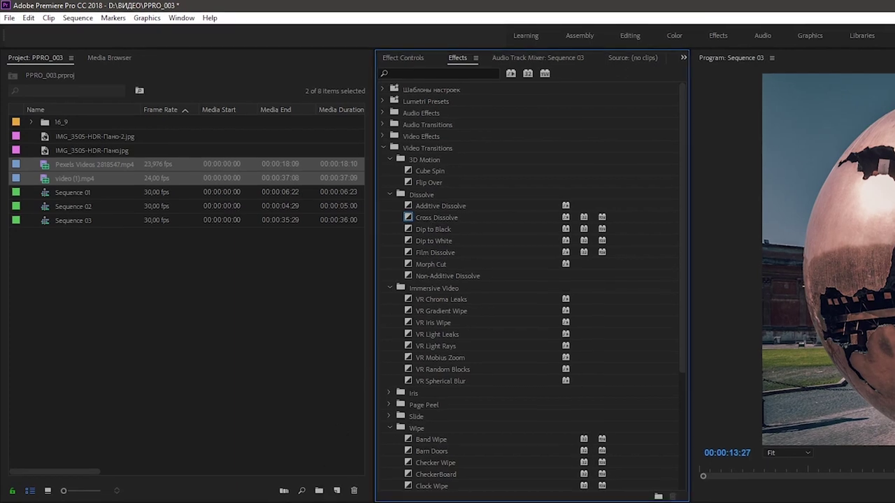
drag(227, 372, 153, 388)
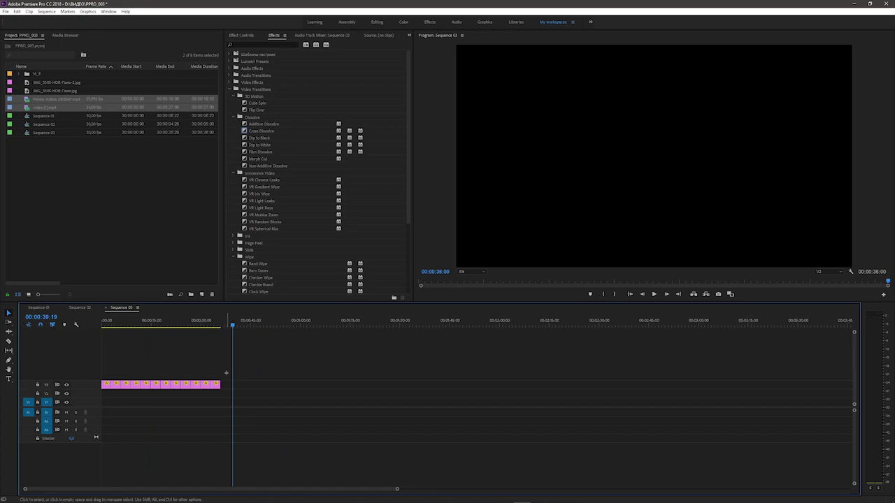
key(=)
key(=)
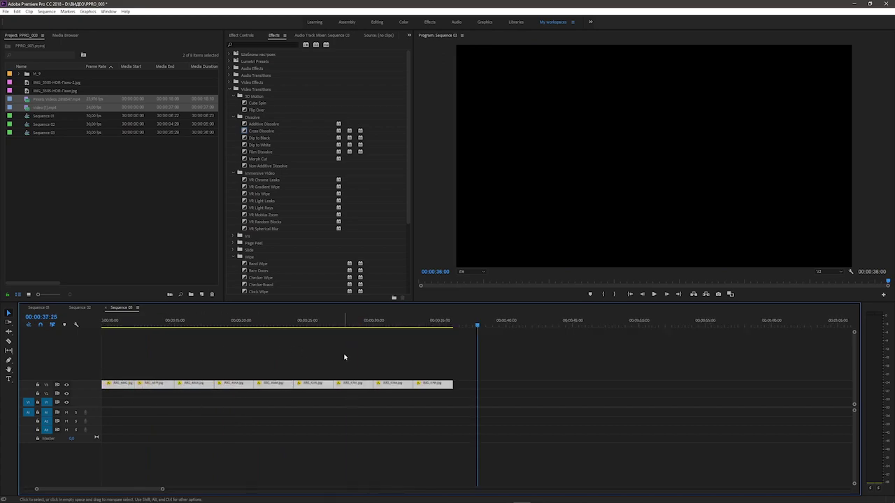
mouse_move(463, 325)
mouse_down()
mouse_move(148, 327)
mouse_move(119, 354)
mouse_move(134, 419)
mouse_up()
drag(126, 489, 96, 489)
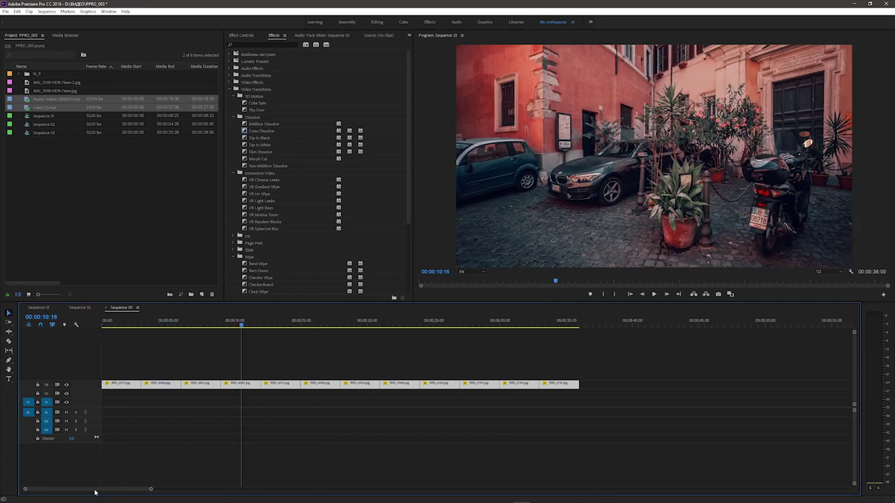
click(224, 323)
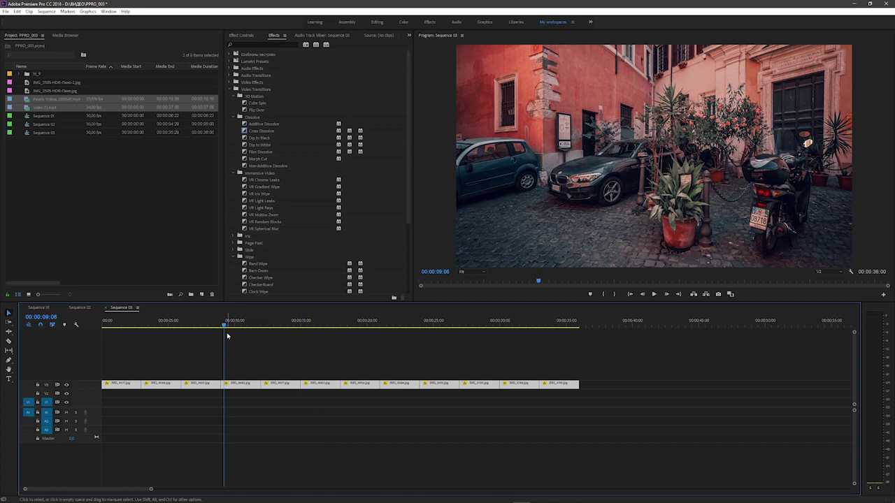
key(shift+d)
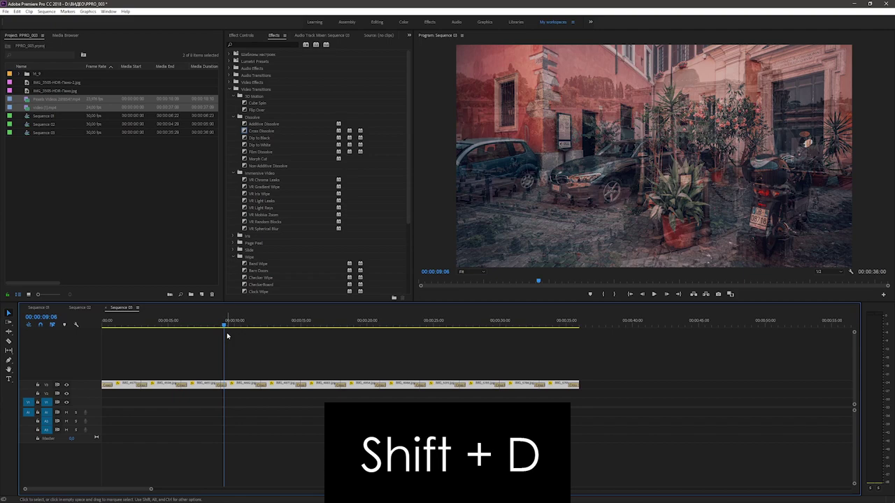
mouse_move(224, 326)
mouse_down()
mouse_move(107, 331)
mouse_move(282, 326)
mouse_up()
click(354, 471)
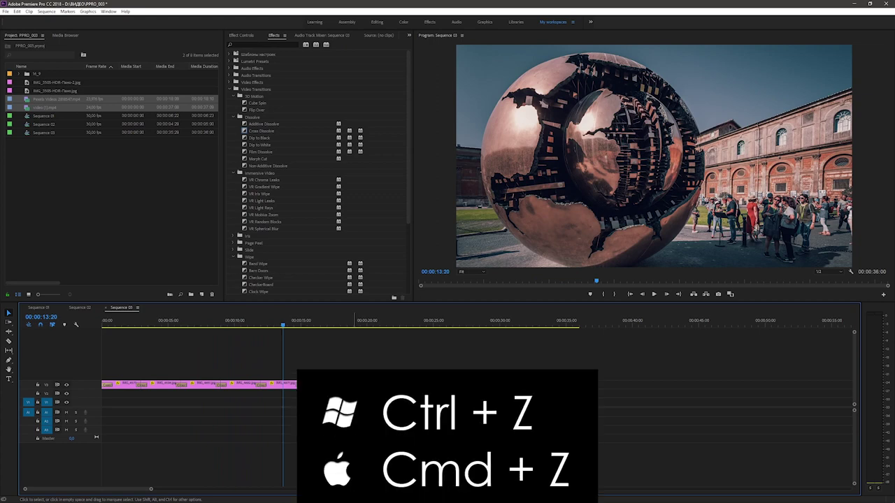
key(ctrl+z)
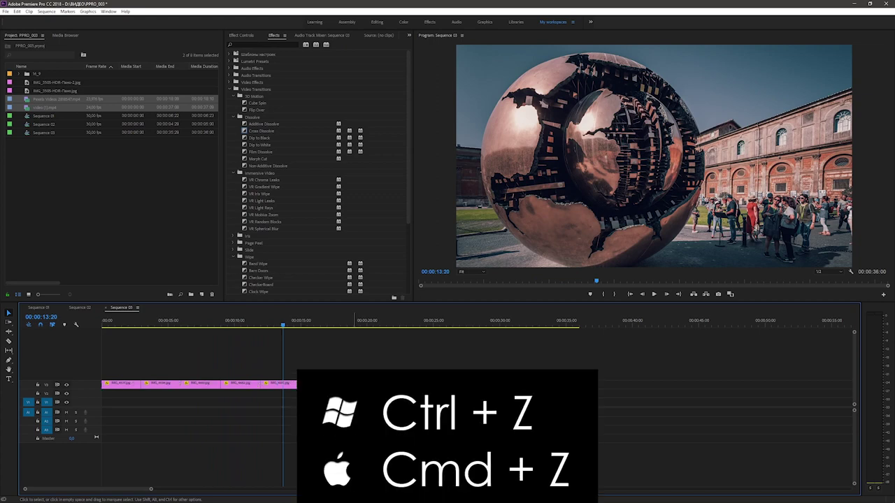
drag(283, 327, 259, 334)
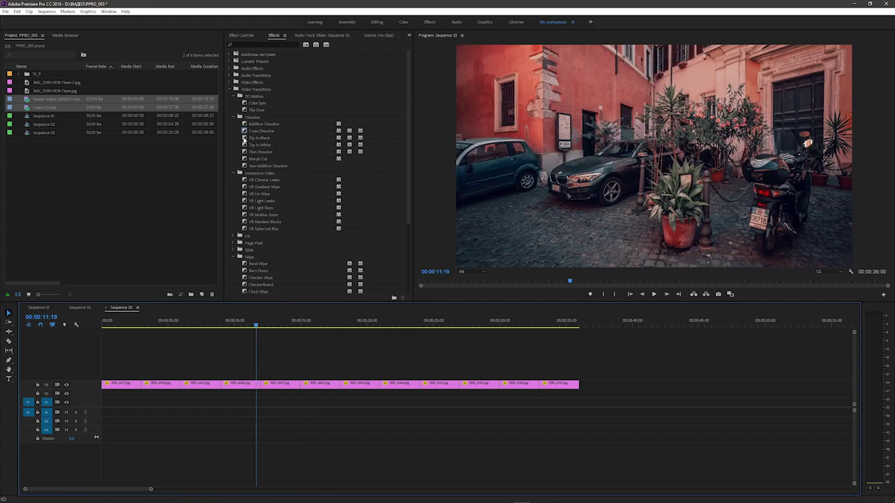
- Make Dip to Black the default transition and marquee-select all V1 slideshow clips
click(245, 140)
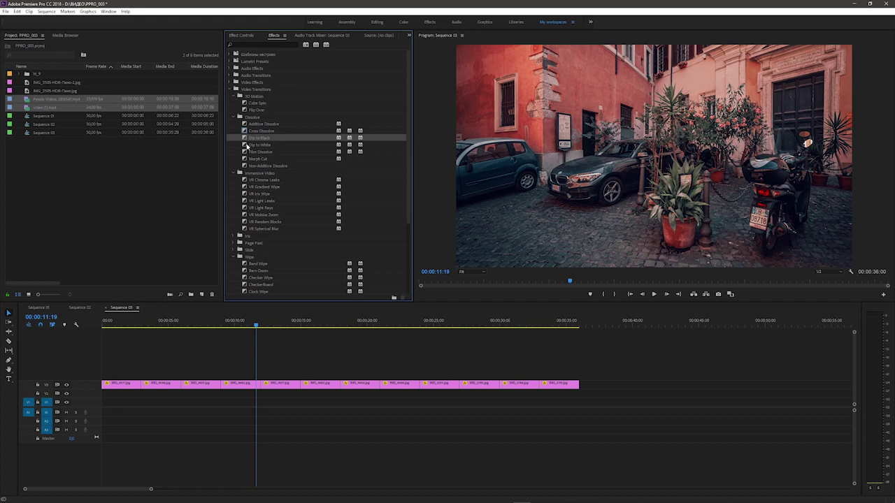
click(250, 324)
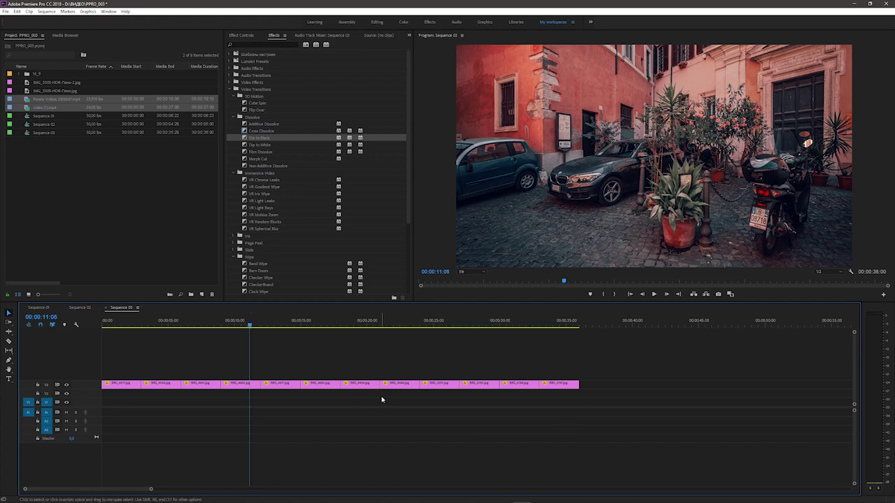
right_click(244, 139)
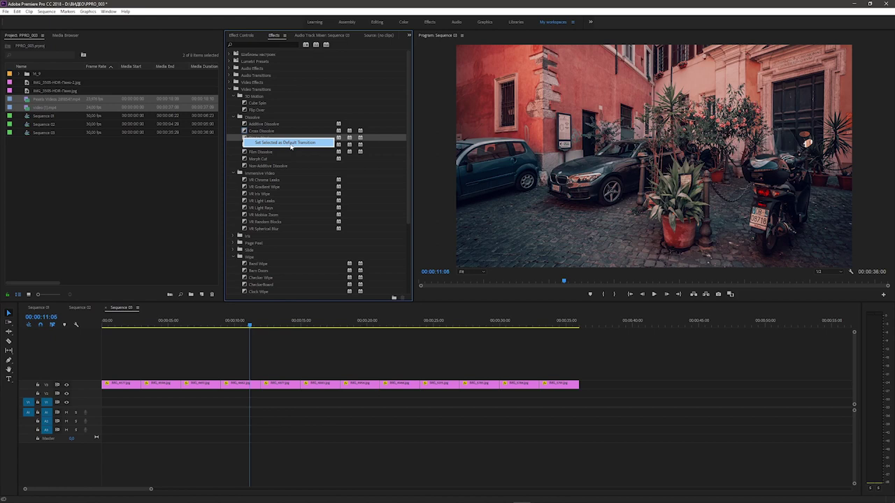
click(291, 144)
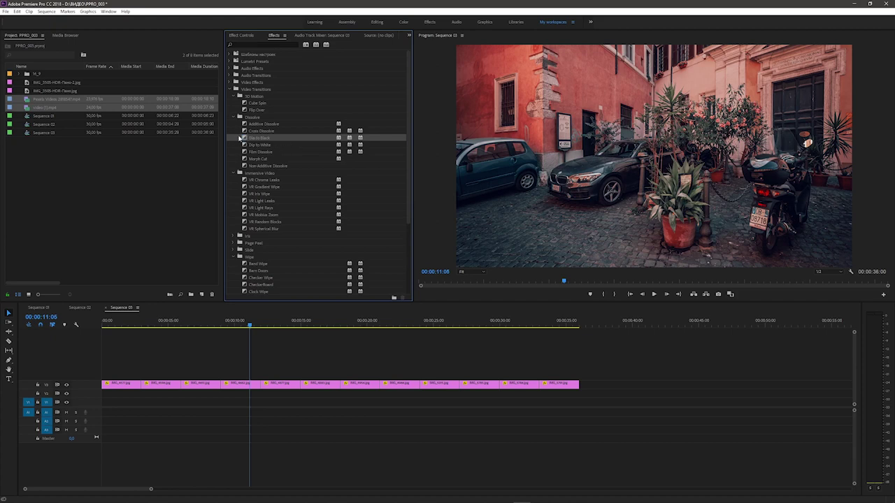
drag(661, 352, 106, 394)
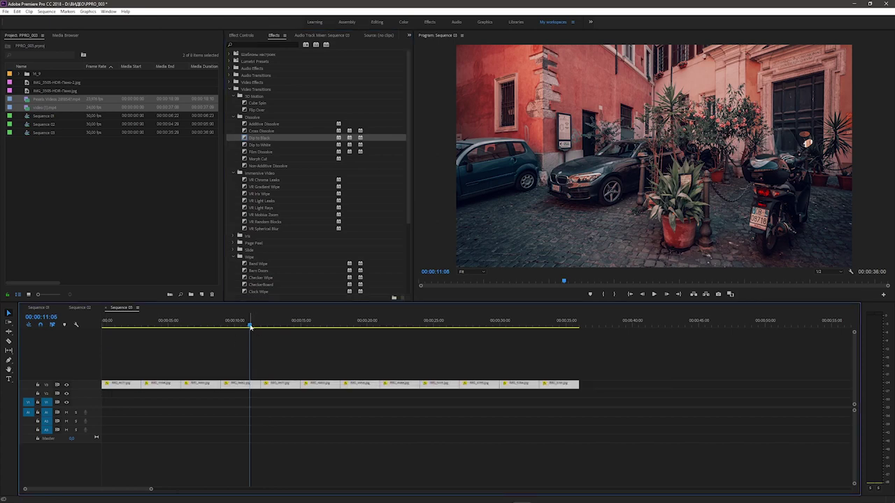
- Apply Dip to Black to every cut with Shift+D and play the slideshow
key(shift+d)
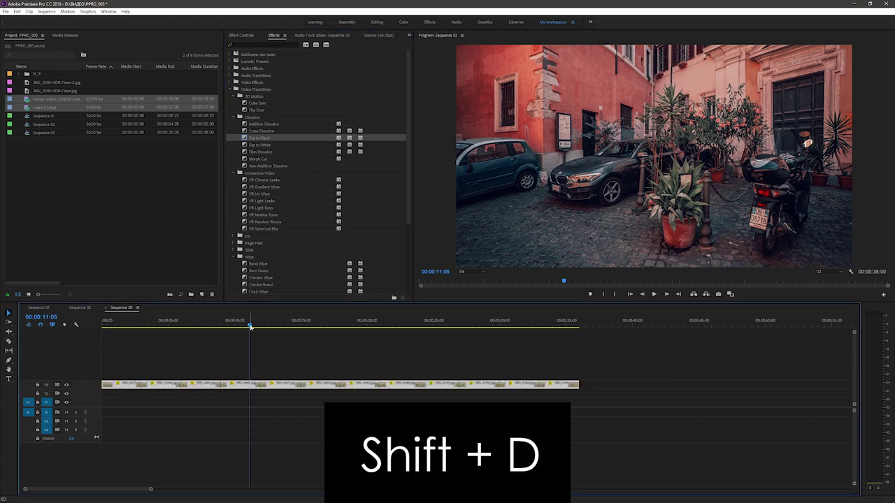
key(space)
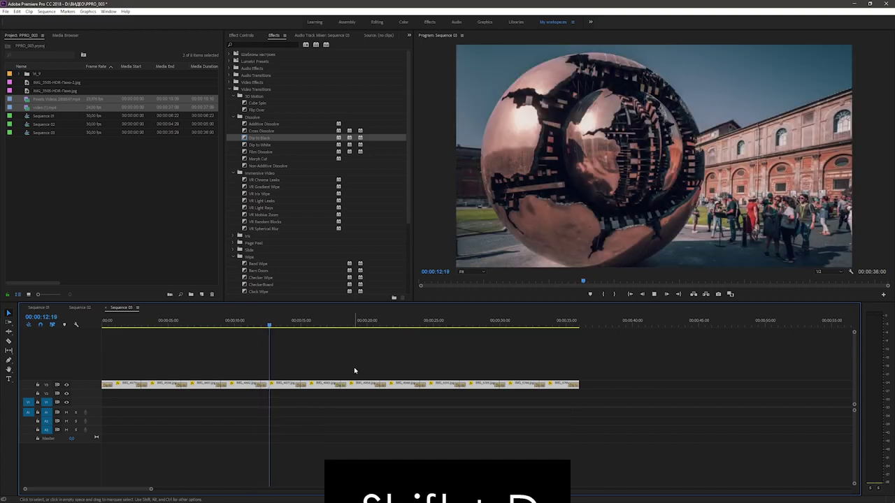